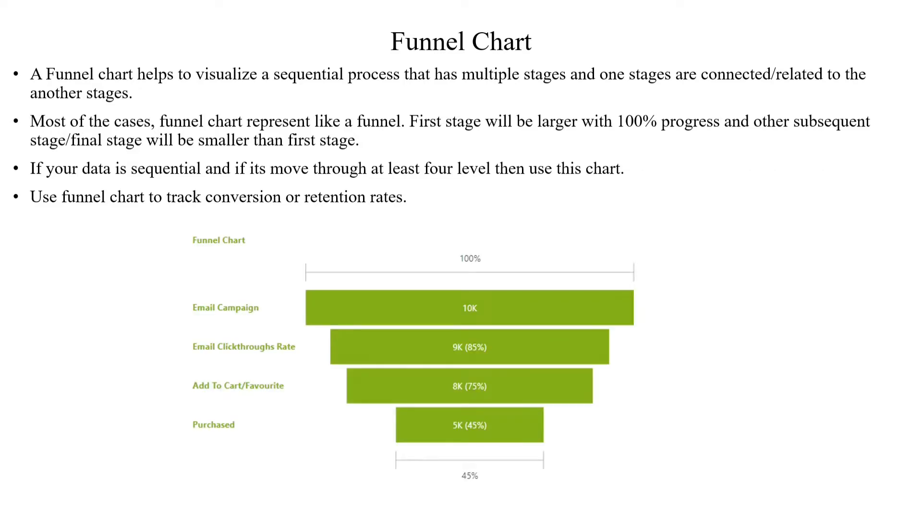
- Back in Power BI, add a funnel chart visual to the report page
{"action": "key", "text": "alt+Tab"}
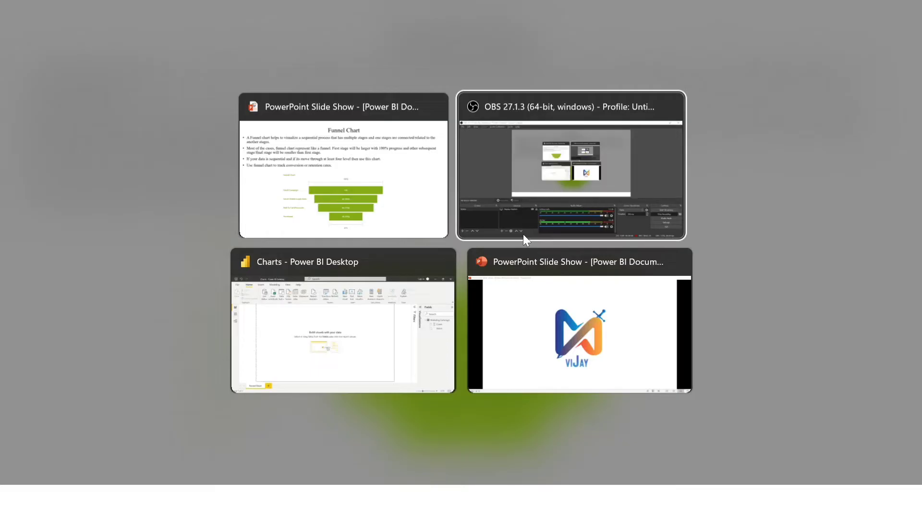
{"action": "key", "text": "alt+Tab"}
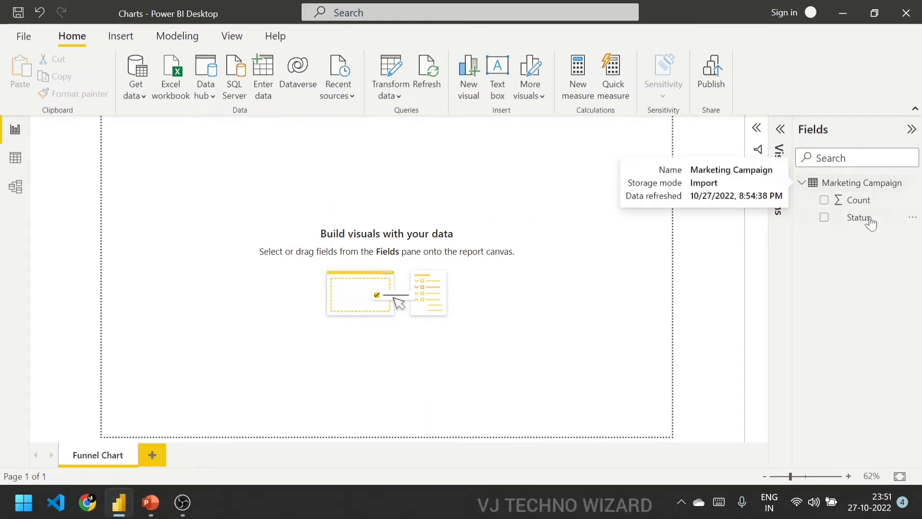
{"action": "left_click", "coordinate": [776, 139]}
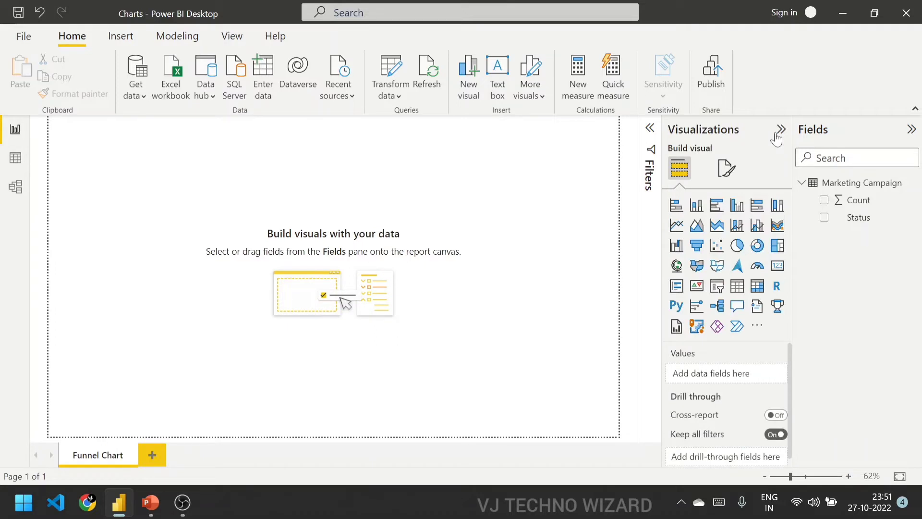
{"action": "left_click", "coordinate": [698, 248]}
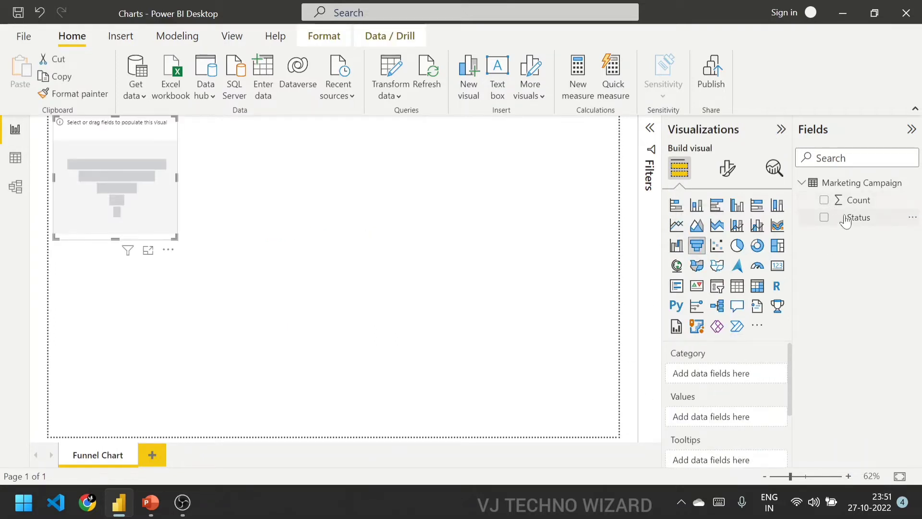
- Populate the funnel with Status as category and Count as values, and centre it on the page
{"action": "left_click_drag", "start_coordinate": [853, 217], "coordinate": [731, 373]}
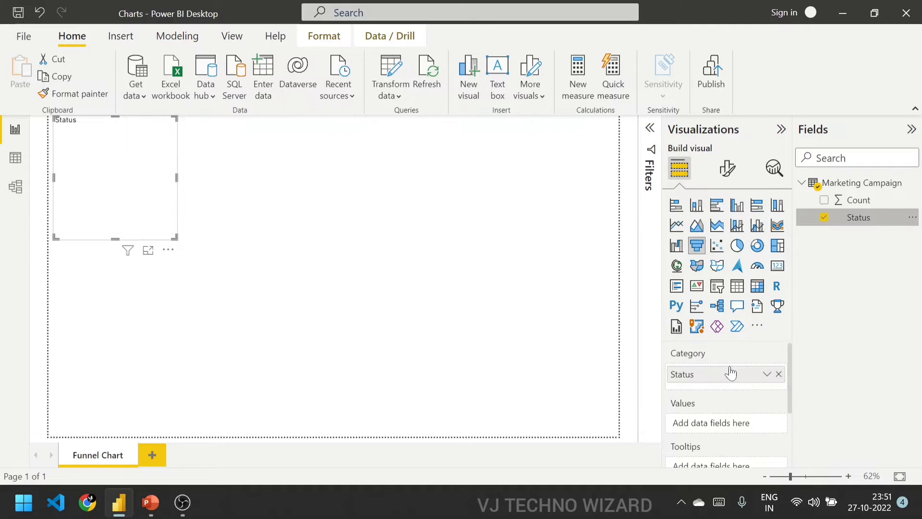
{"action": "mouse_move", "coordinate": [853, 199]}
{"action": "left_mouse_down"}
{"action": "mouse_move", "coordinate": [734, 430]}
{"action": "mouse_move", "coordinate": [725, 425]}
{"action": "left_mouse_up"}
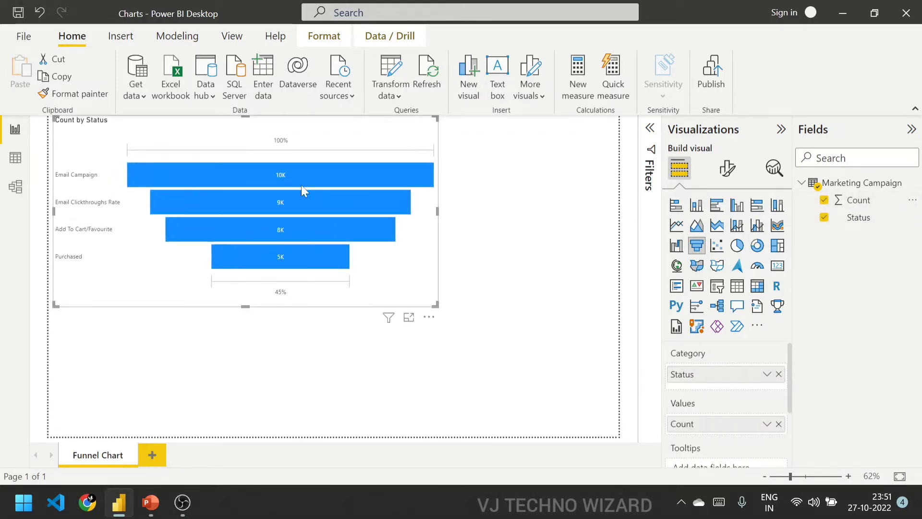
{"action": "left_click_drag", "start_coordinate": [302, 185], "coordinate": [382, 225]}
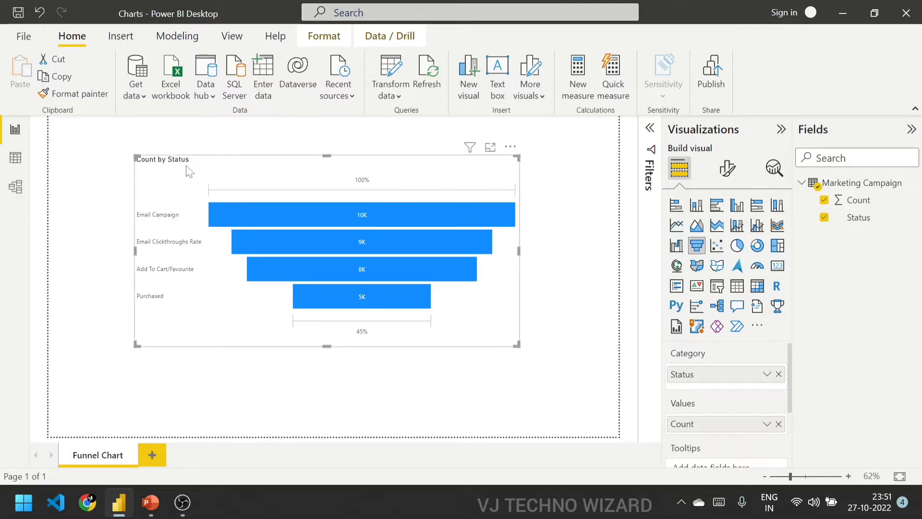
{"action": "left_click", "coordinate": [99, 157]}
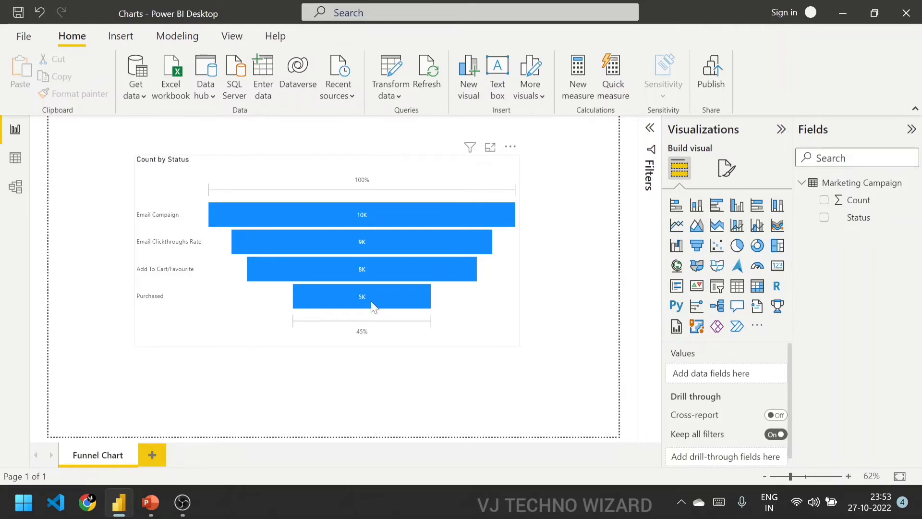
{"action": "mouse_move", "coordinate": [361, 295]}
{"action": "mouse_move", "coordinate": [418, 301]}
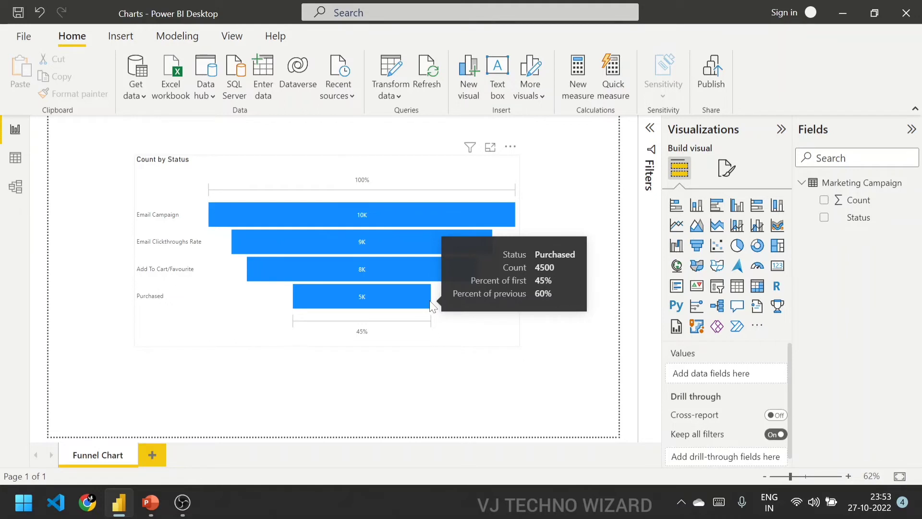
- Colour the funnel bars green by default and turn on Show all for per-stage colours
{"action": "left_click", "coordinate": [383, 178]}
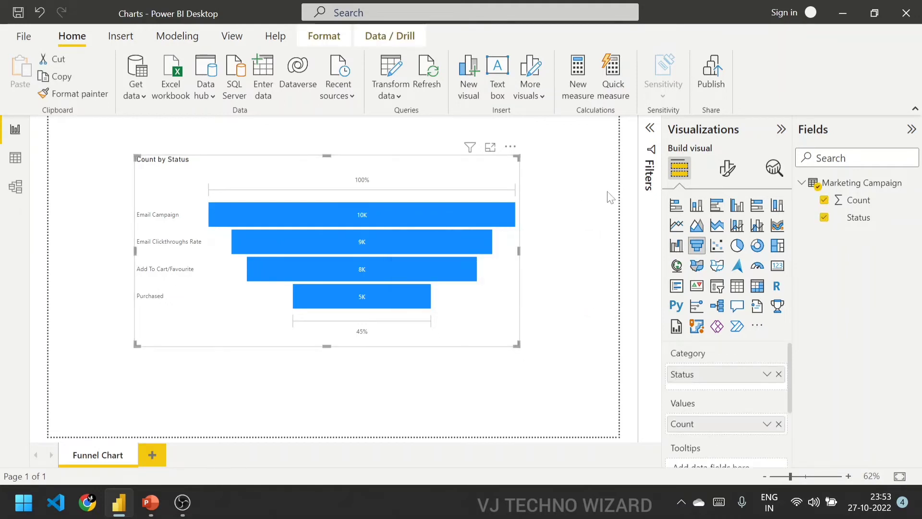
{"action": "left_click", "coordinate": [726, 170]}
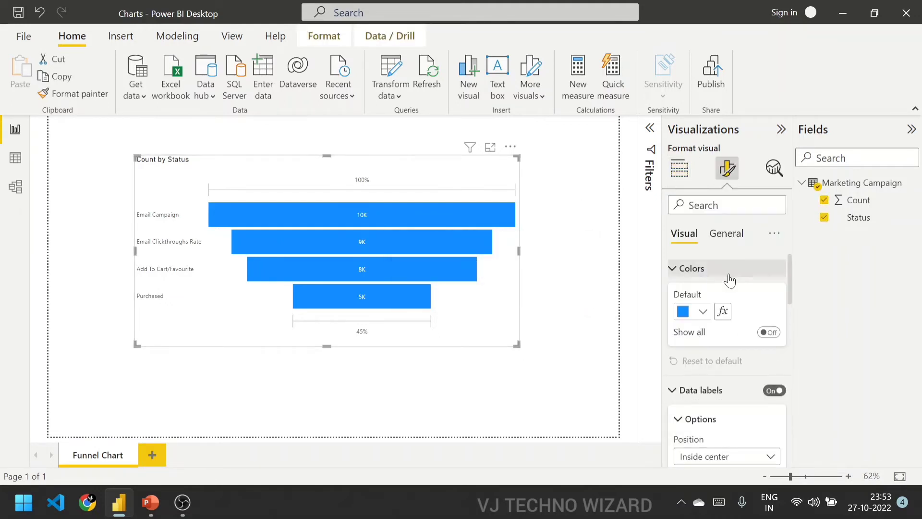
{"action": "left_click", "coordinate": [702, 313]}
{"action": "left_click", "coordinate": [712, 248]}
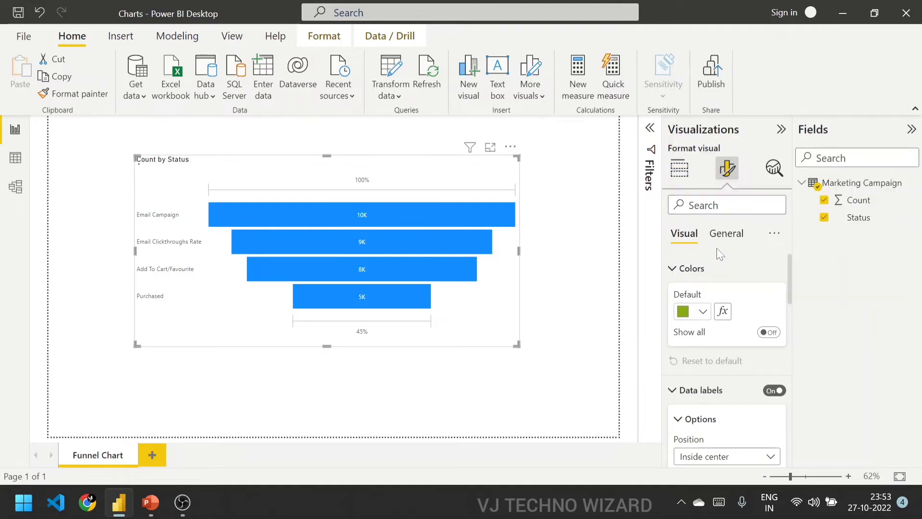
{"action": "left_click", "coordinate": [769, 333]}
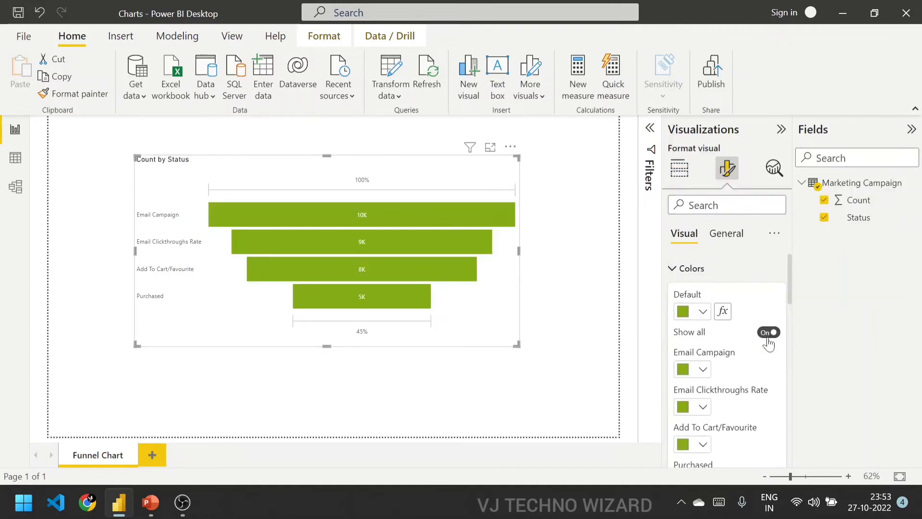
- Set the funnel's data label position to Inside center
{"action": "scroll", "coordinate": [695, 438], "scroll_direction": "down", "scroll_amount": 5}
{"action": "scroll", "coordinate": [716, 418], "scroll_direction": "up", "scroll_amount": 4}
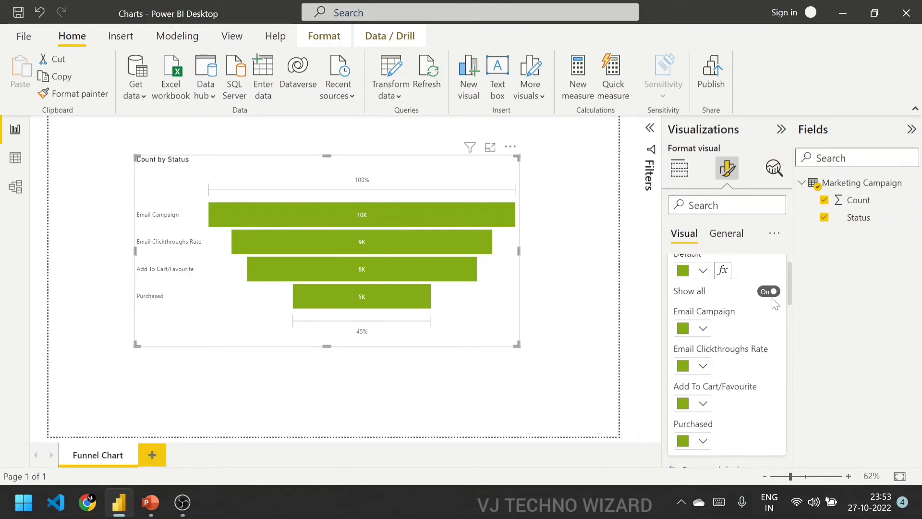
{"action": "scroll", "coordinate": [769, 300], "scroll_direction": "down", "scroll_amount": 4}
{"action": "scroll", "coordinate": [771, 302], "scroll_direction": "up", "scroll_amount": 1}
{"action": "scroll", "coordinate": [767, 300], "scroll_direction": "up", "scroll_amount": 5}
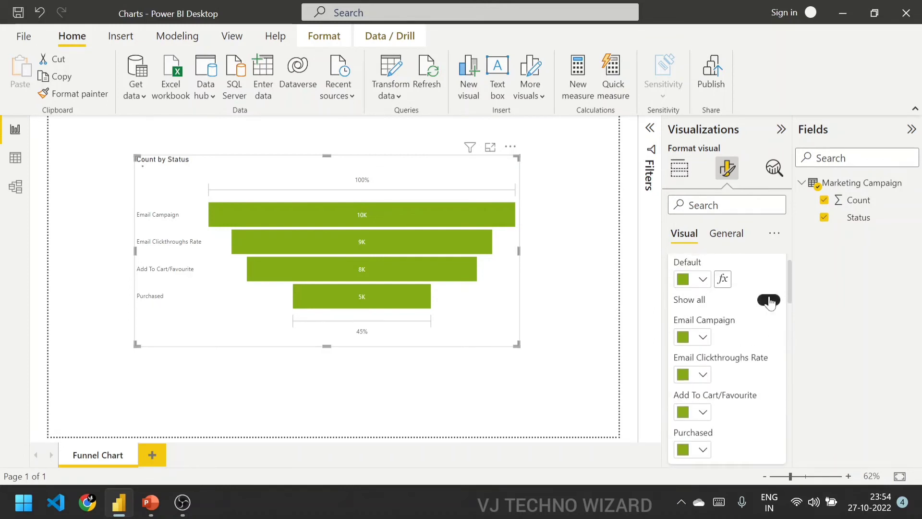
{"action": "scroll", "coordinate": [763, 317], "scroll_direction": "down", "scroll_amount": 7}
{"action": "scroll", "coordinate": [755, 350], "scroll_direction": "down", "scroll_amount": 3}
{"action": "scroll", "coordinate": [754, 357], "scroll_direction": "up", "scroll_amount": 3}
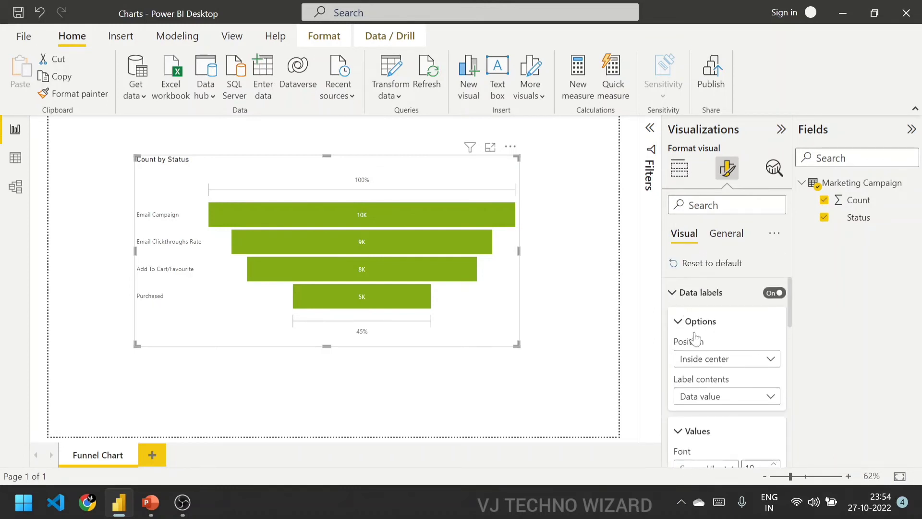
{"action": "left_click", "coordinate": [719, 368]}
{"action": "left_click", "coordinate": [752, 370]}
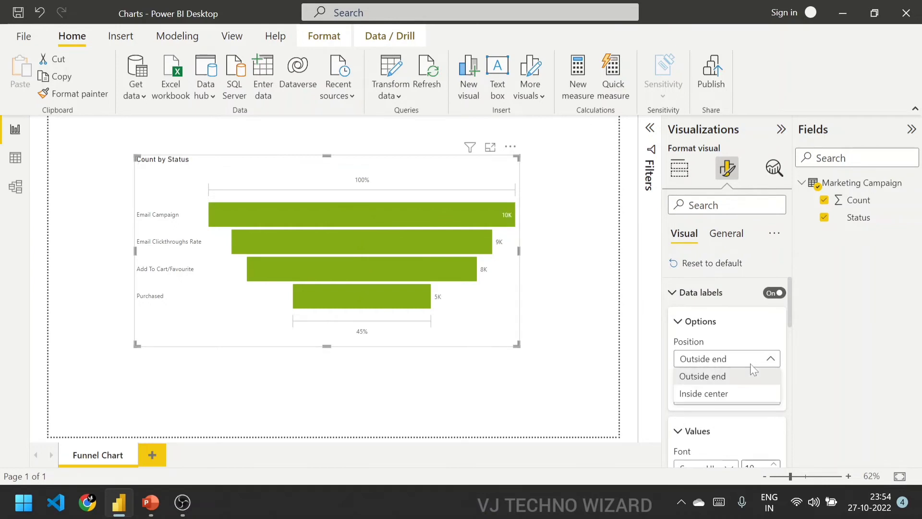
{"action": "left_click", "coordinate": [737, 394]}
{"action": "scroll", "coordinate": [735, 394], "scroll_direction": "down", "scroll_amount": 1}
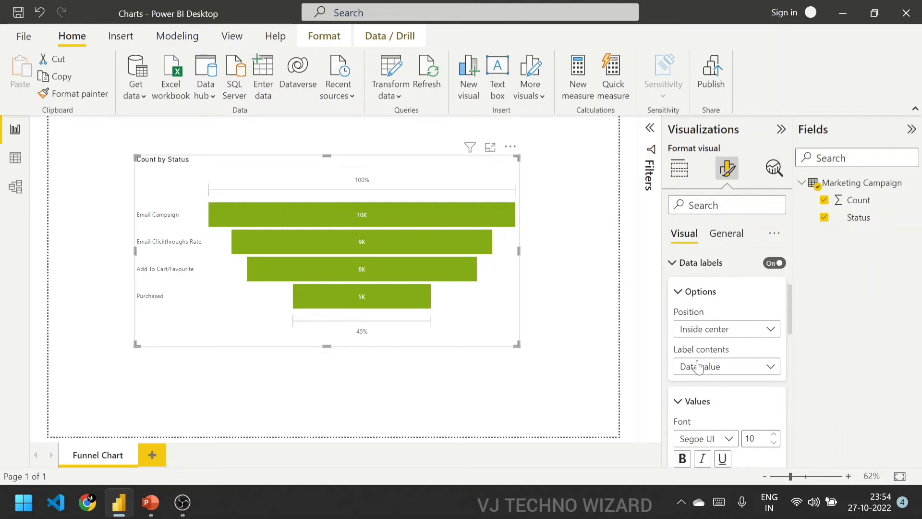
- Change label contents to Percent of first, then to Data value, percent of first
{"action": "left_click", "coordinate": [705, 370]}
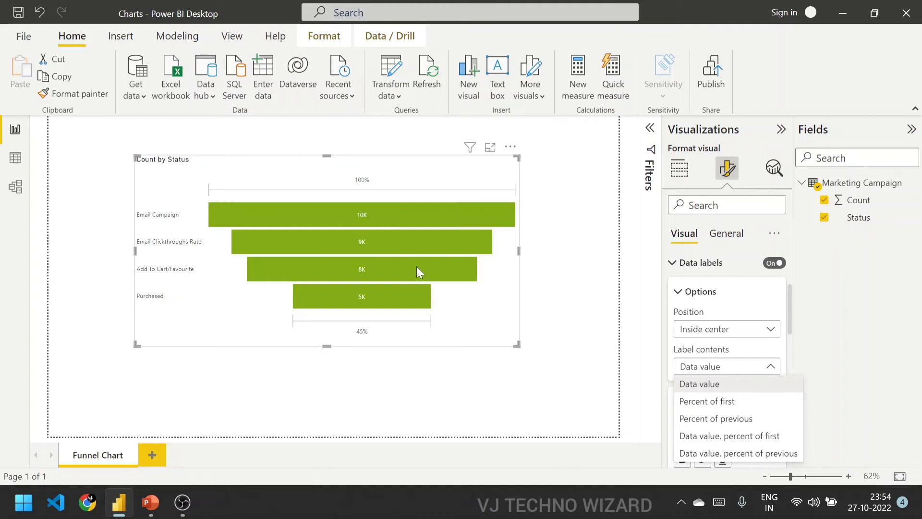
{"action": "left_click", "coordinate": [707, 402]}
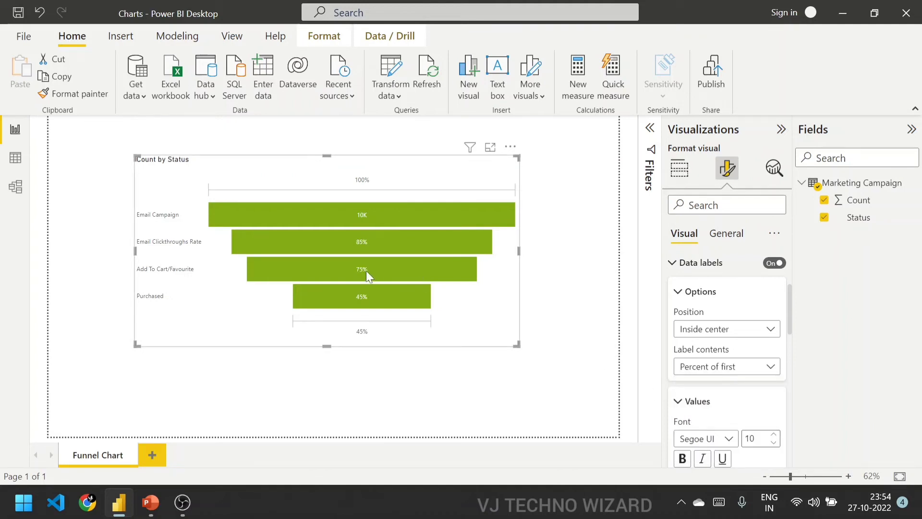
{"action": "left_click", "coordinate": [721, 366]}
{"action": "left_click", "coordinate": [755, 441]}
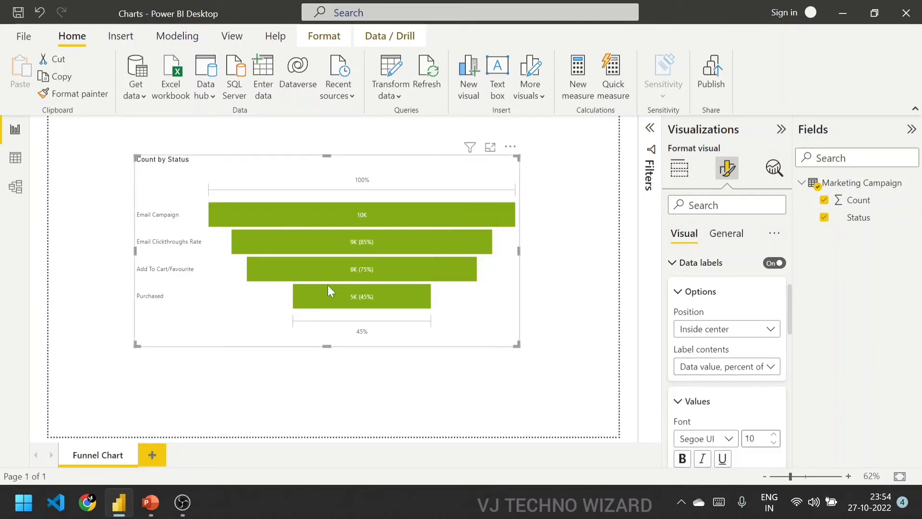
{"action": "mouse_move", "coordinate": [373, 271]}
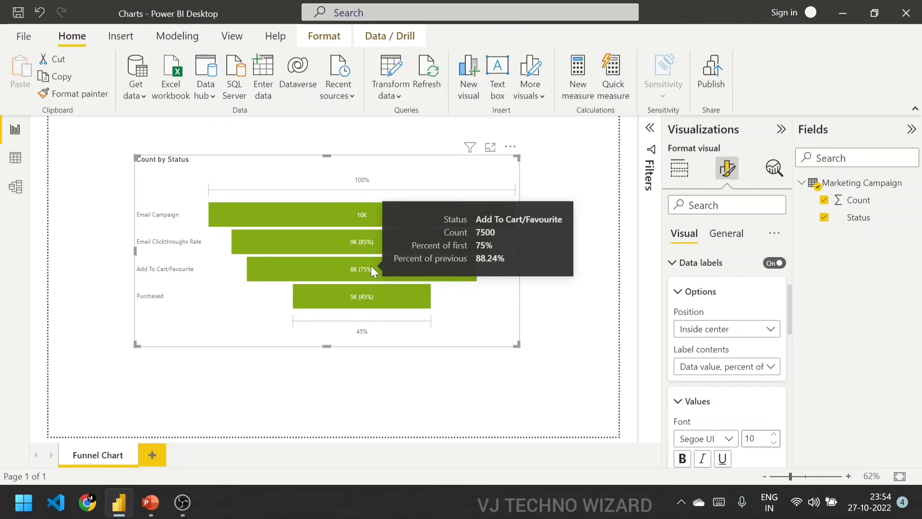
- Launch the Calculator app from the Start search
{"action": "key", "text": "super"}
{"action": "type", "text": "cal"}
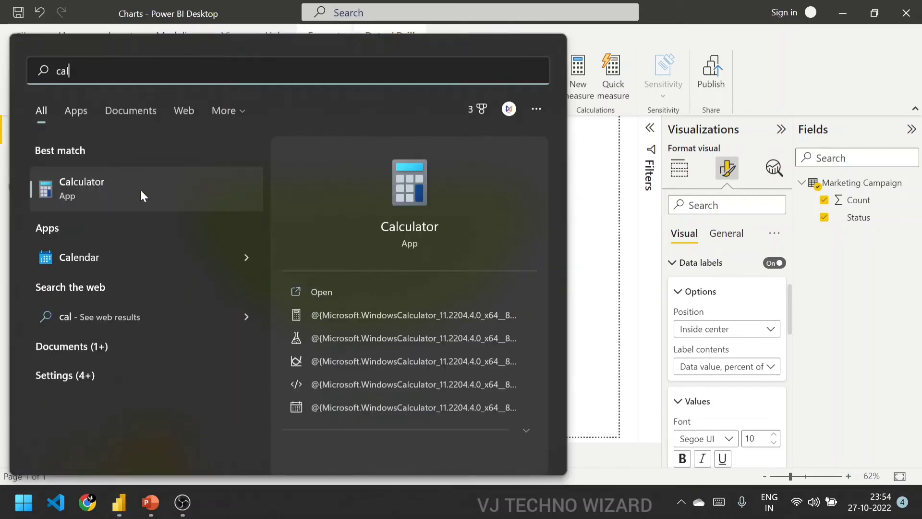
{"action": "left_click", "coordinate": [141, 194]}
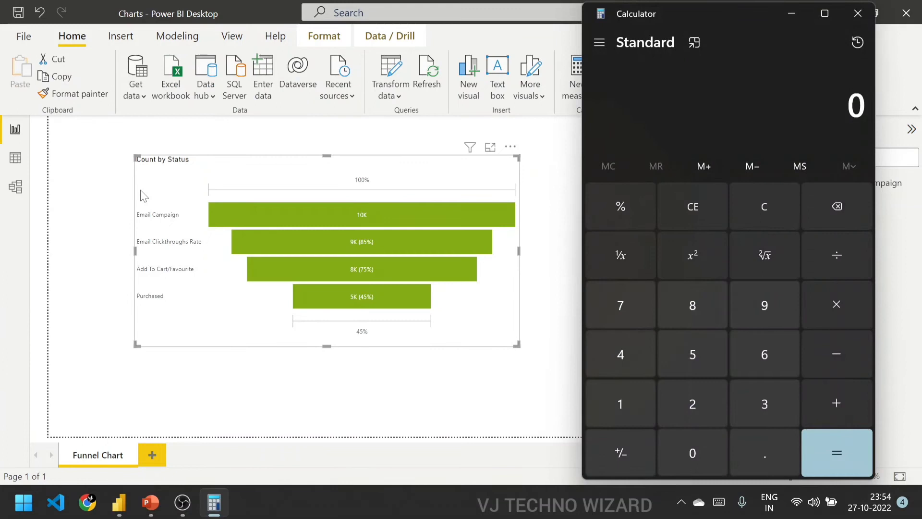
- Compute 7500 ÷ 10000 × 100 = 75 in Calculator, then return to Power BI
{"action": "type", "text": "75000"}
{"action": "key", "text": "BackSpace"}
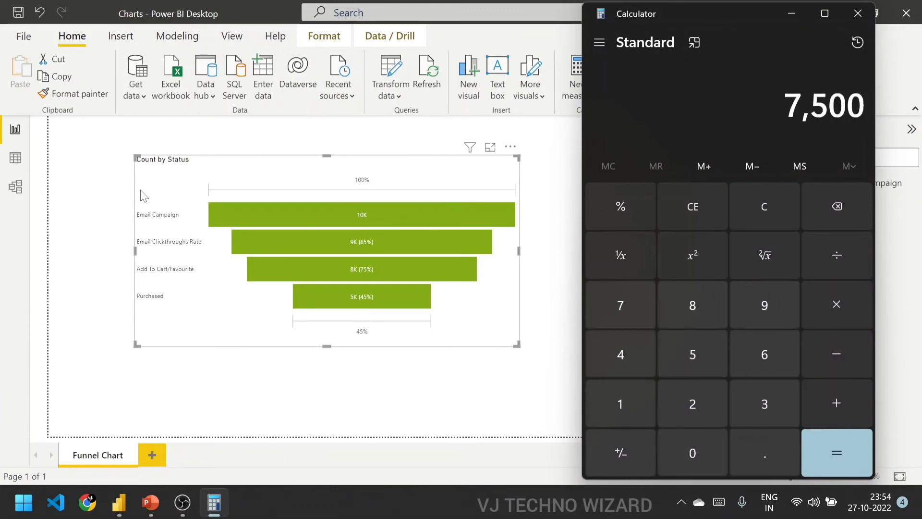
{"action": "type", "text": "/"}
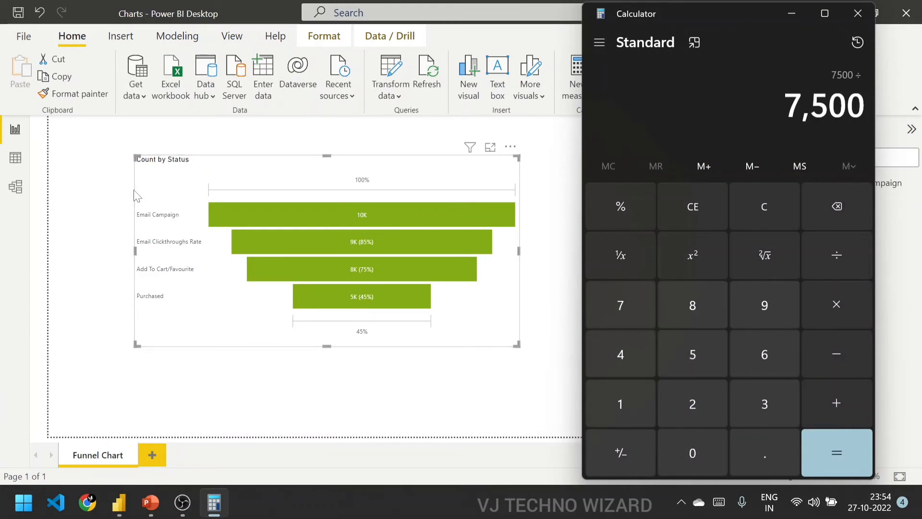
{"action": "type", "text": "10"}
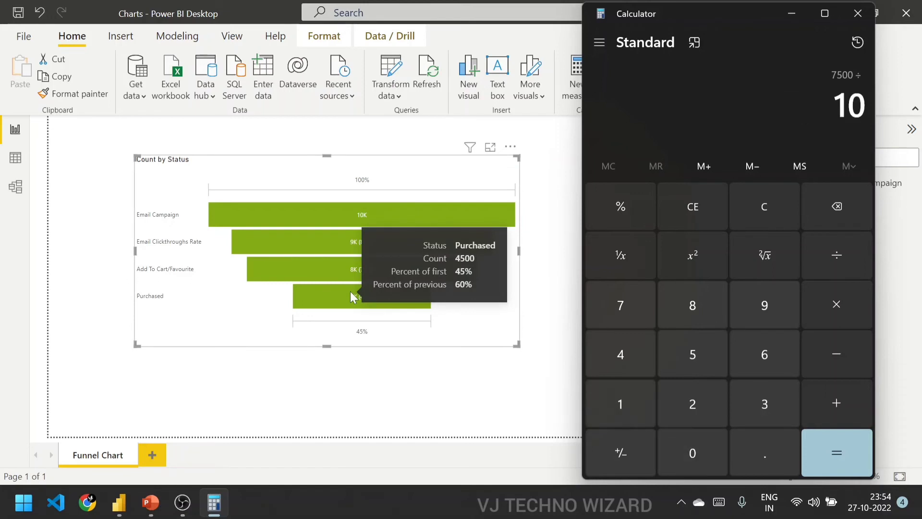
{"action": "type", "text": ",000"}
{"action": "key", "text": "Return"}
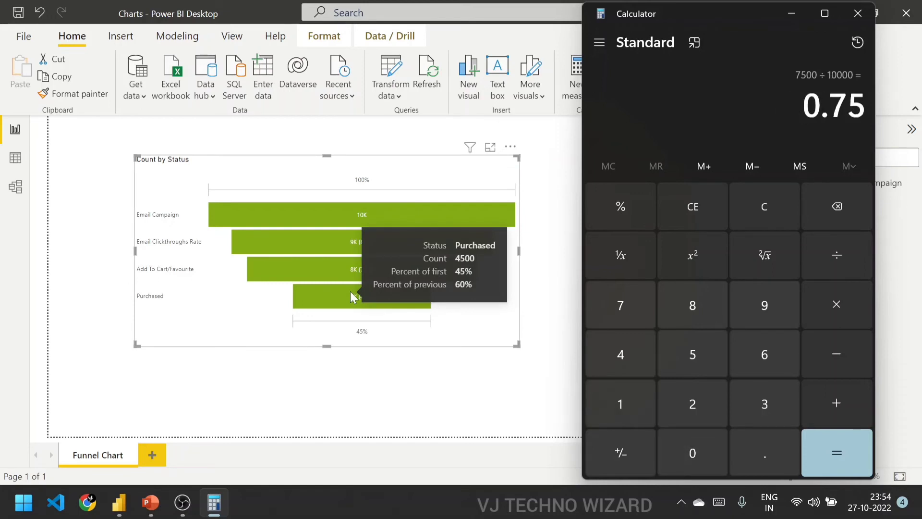
{"action": "type", "text": "*"}
{"action": "type", "text": "100"}
{"action": "key", "text": "Return"}
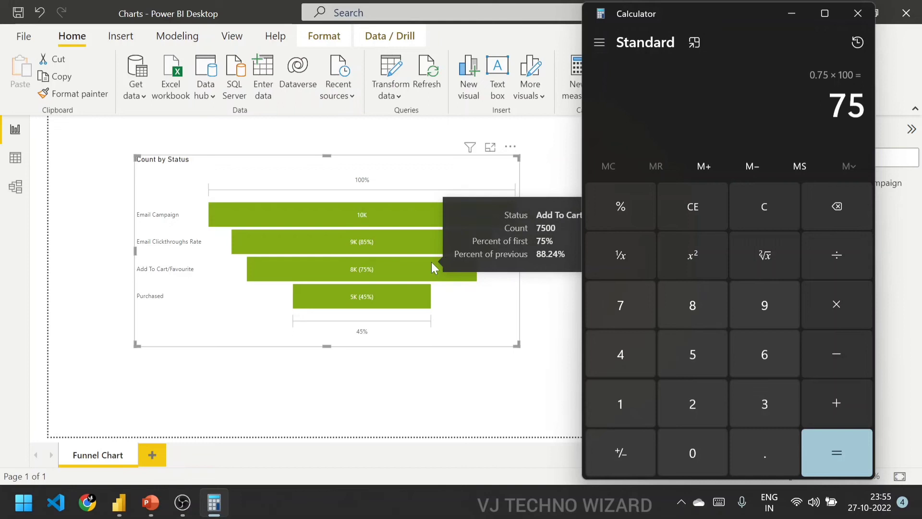
{"action": "left_click", "coordinate": [491, 300]}
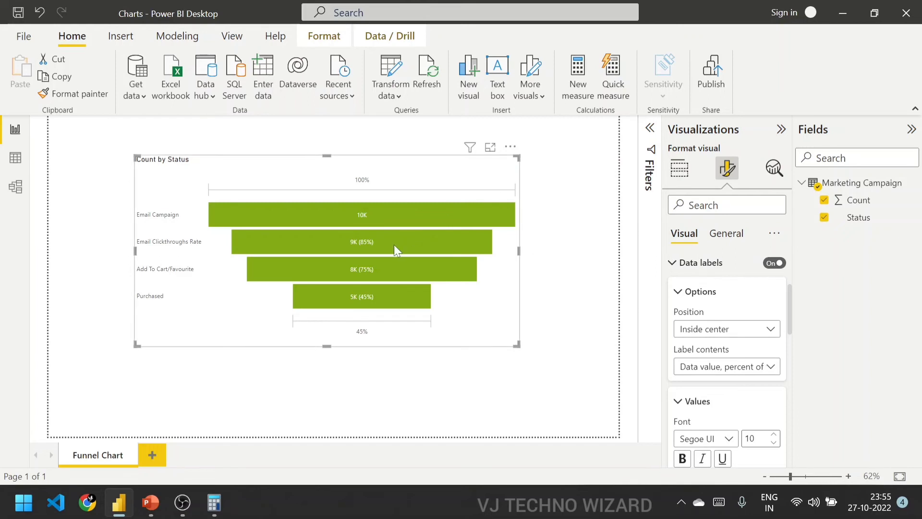
- Switch the funnel label contents to Data value, percent of previous
{"action": "left_click", "coordinate": [762, 368]}
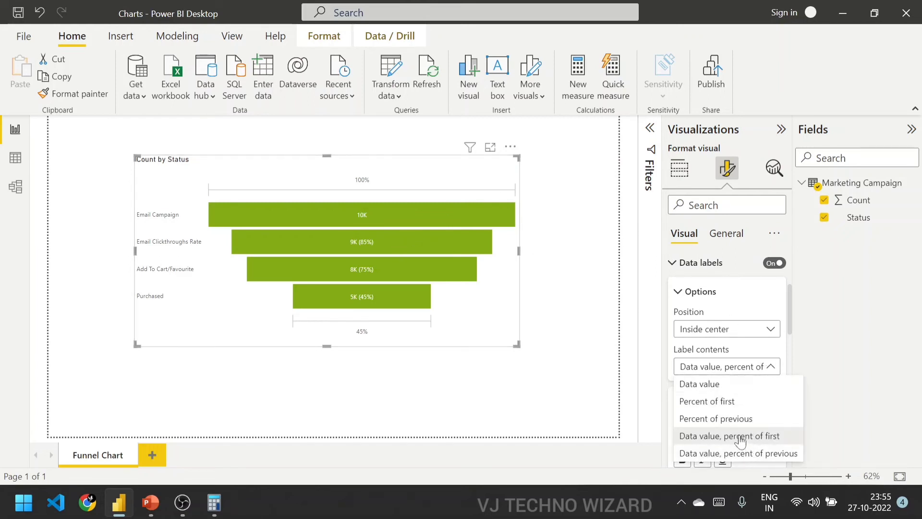
{"action": "left_click", "coordinate": [744, 454]}
{"action": "mouse_move", "coordinate": [389, 248]}
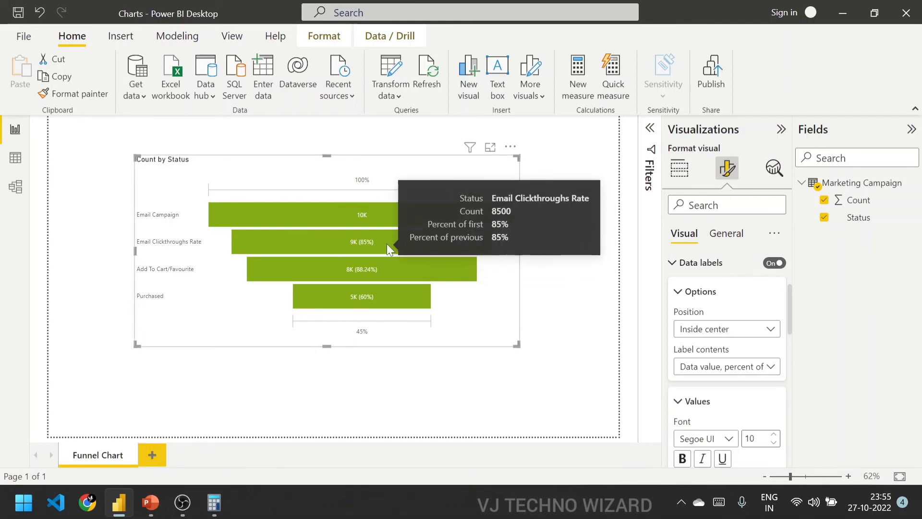
- Compute 7500 ÷ 8500 × 100 ≈ 88.24 in Calculator, then return to Power BI
{"action": "key", "text": "alt+Tab"}
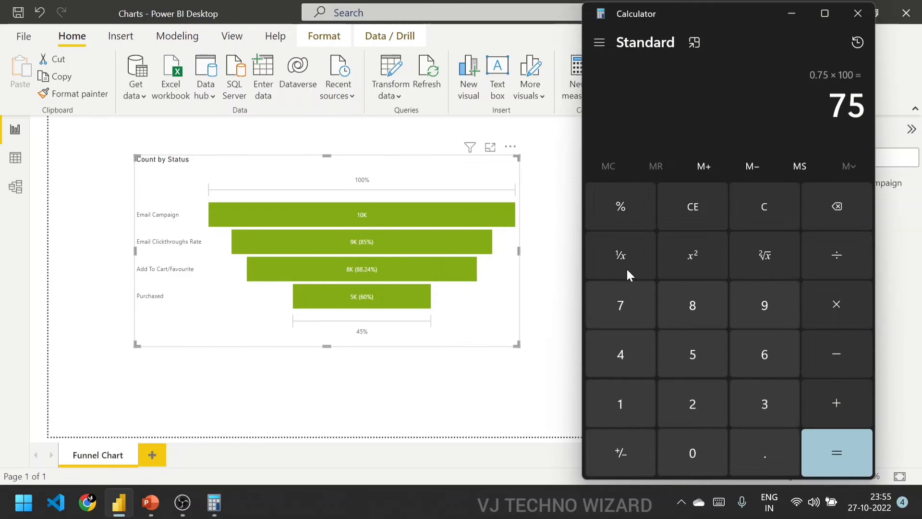
{"action": "left_click", "coordinate": [764, 203]}
{"action": "type", "text": "7"}
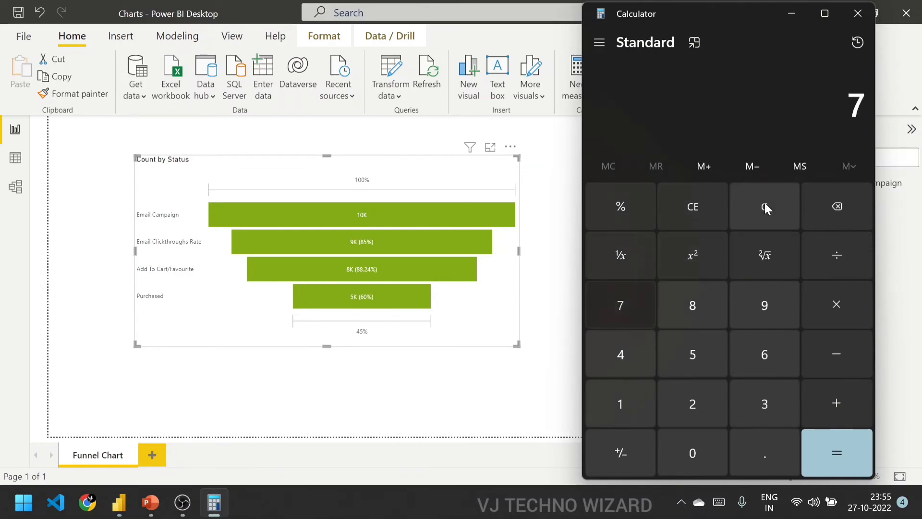
{"action": "type", "text": "500/85"}
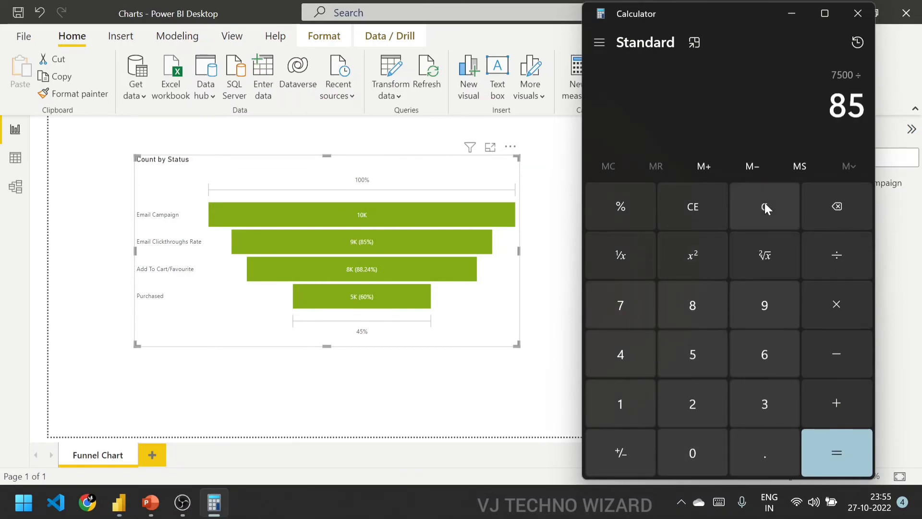
{"action": "type", "text": "00"}
{"action": "key", "text": "Return"}
{"action": "type", "text": "*"}
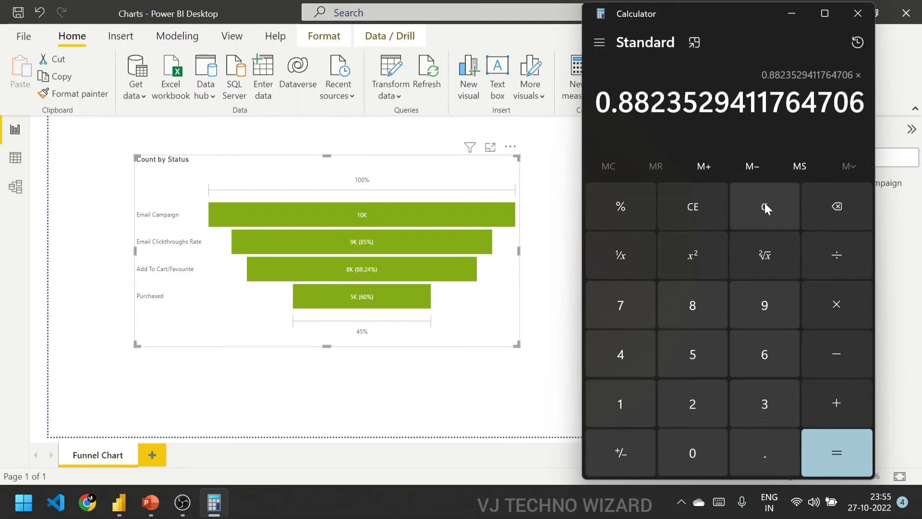
{"action": "type", "text": "100"}
{"action": "key", "text": "Return"}
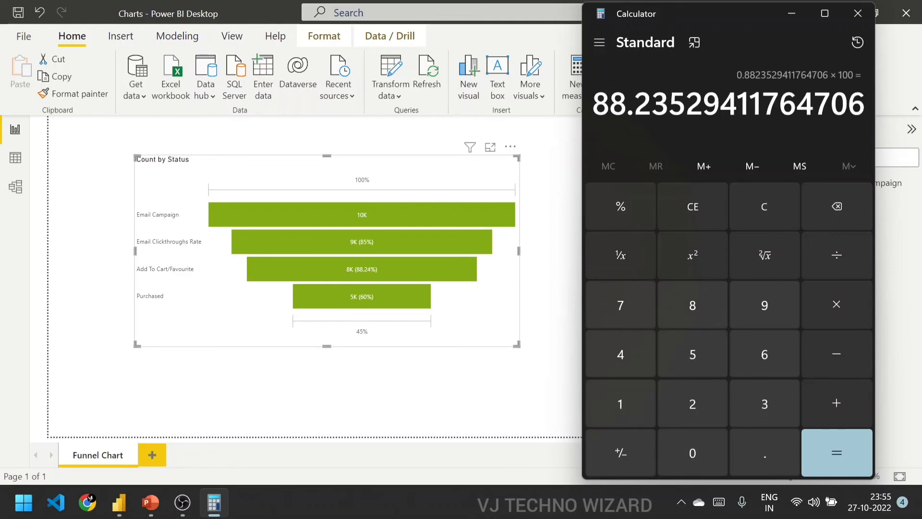
{"action": "key", "text": "alt+Tab"}
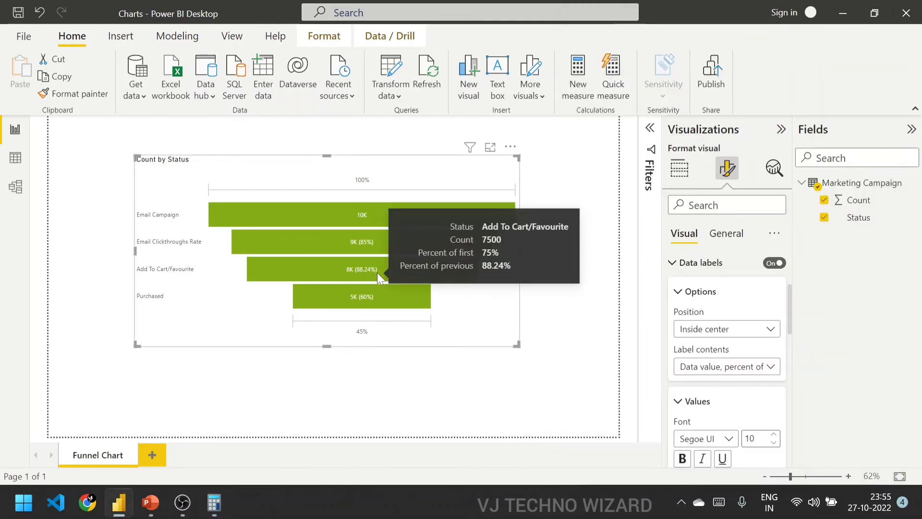
- Turn off the funnel's Conversion rate label, keeping category labels on
{"action": "left_click", "coordinate": [498, 217]}
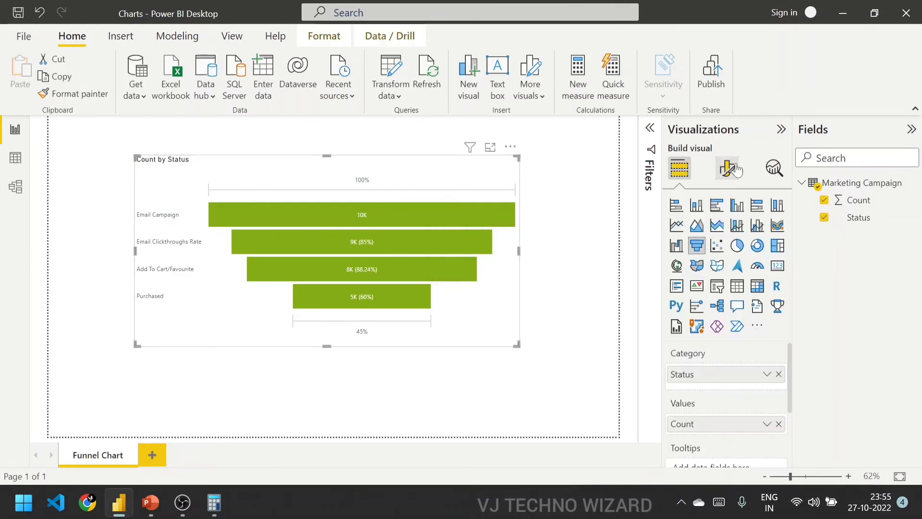
{"action": "left_click", "coordinate": [737, 169]}
{"action": "left_click", "coordinate": [672, 298]}
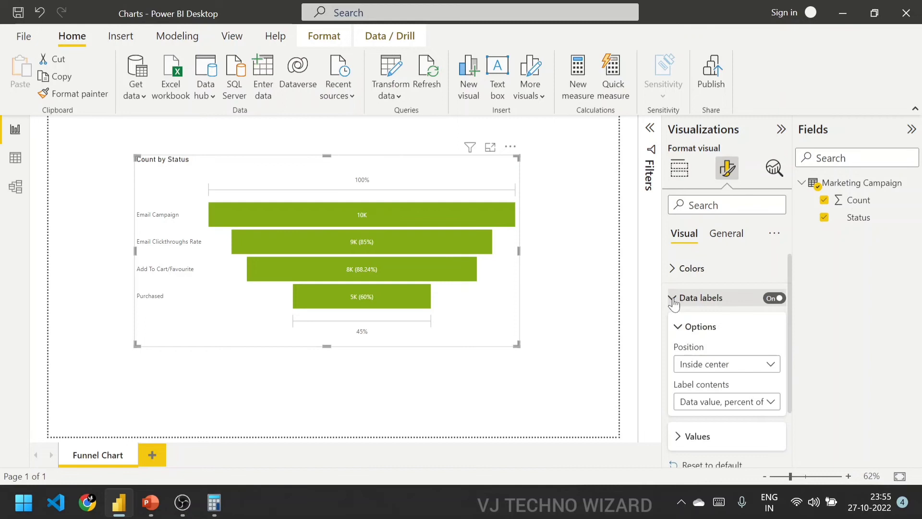
{"action": "scroll", "coordinate": [712, 370], "scroll_direction": "down", "scroll_amount": 2}
{"action": "left_click", "coordinate": [679, 367]}
{"action": "scroll", "coordinate": [741, 366], "scroll_direction": "down", "scroll_amount": 2}
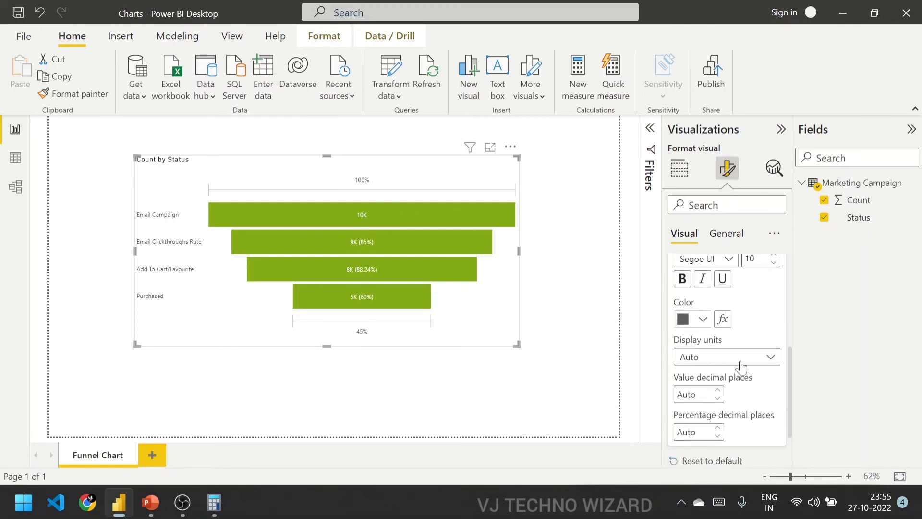
{"action": "scroll", "coordinate": [744, 384], "scroll_direction": "down", "scroll_amount": 2}
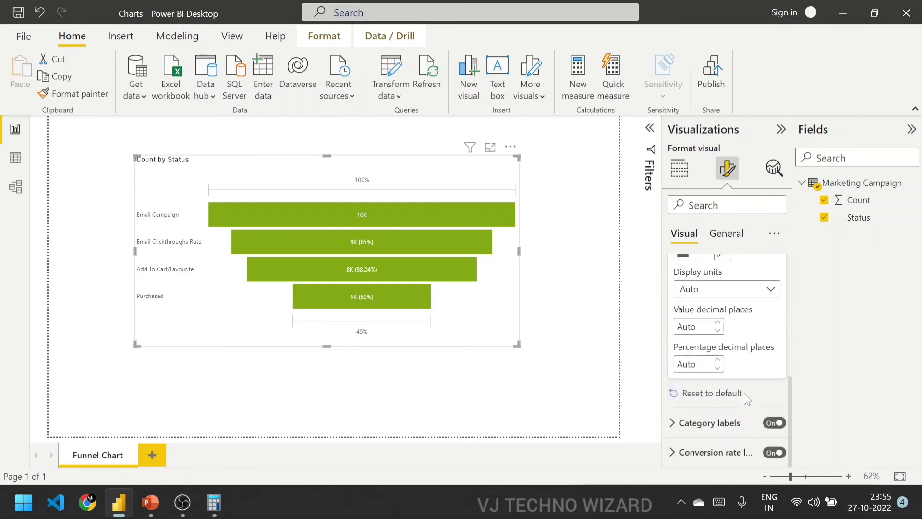
{"action": "left_click", "coordinate": [674, 423]}
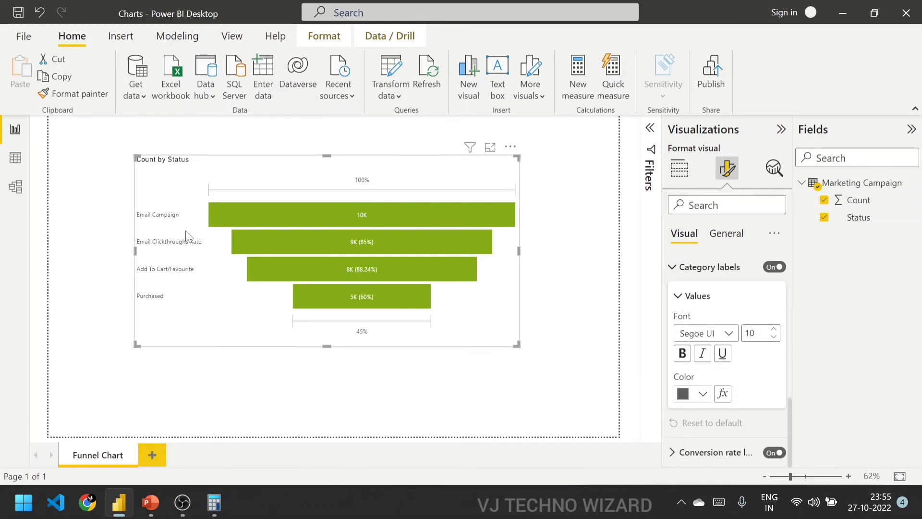
{"action": "left_click", "coordinate": [687, 451]}
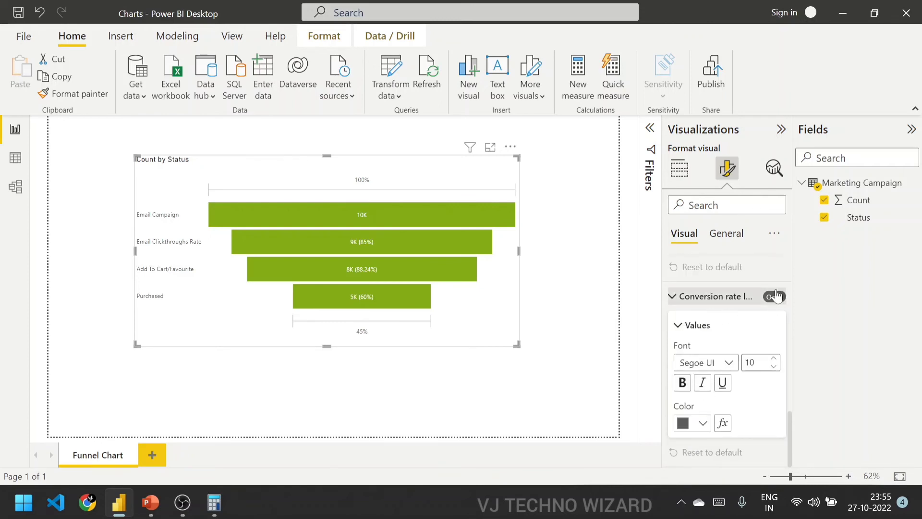
{"action": "left_click", "coordinate": [754, 297]}
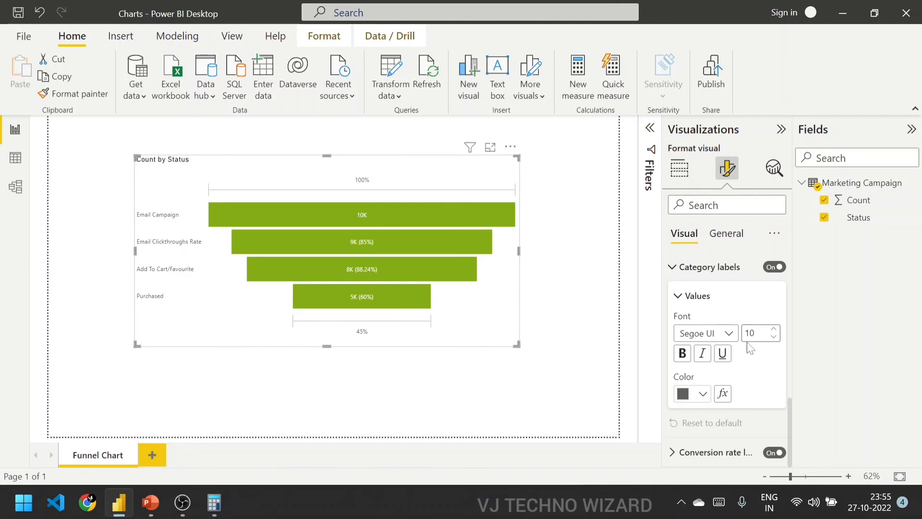
{"action": "left_click", "coordinate": [774, 453]}
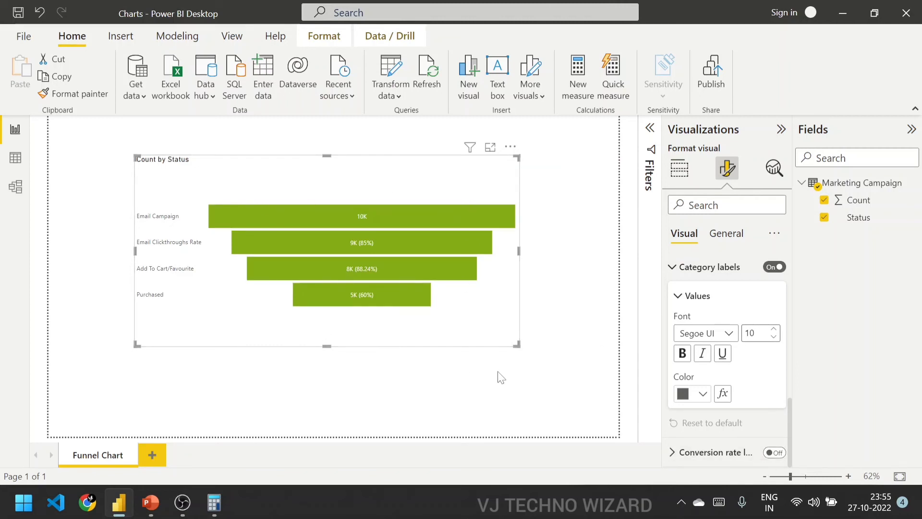
- Turn the Conversion rate label back on and deselect the funnel chart
{"action": "left_click", "coordinate": [775, 452]}
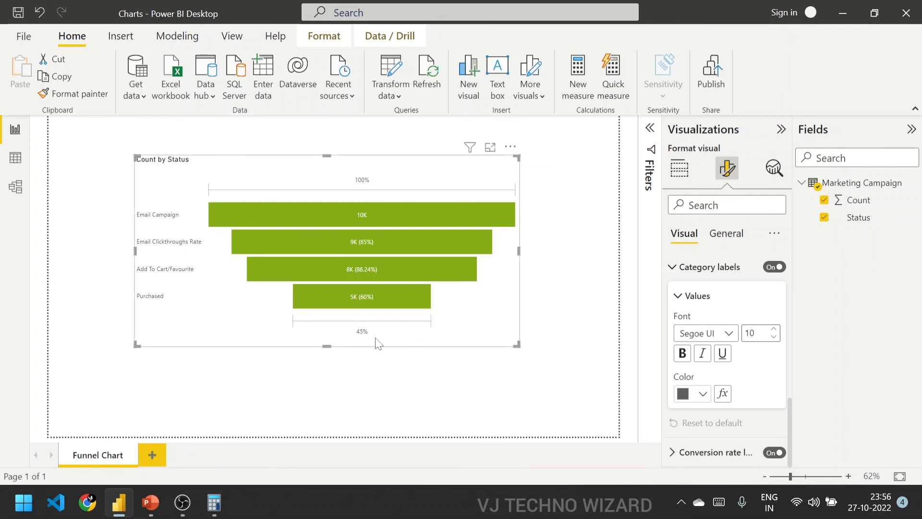
{"action": "left_click", "coordinate": [614, 310]}
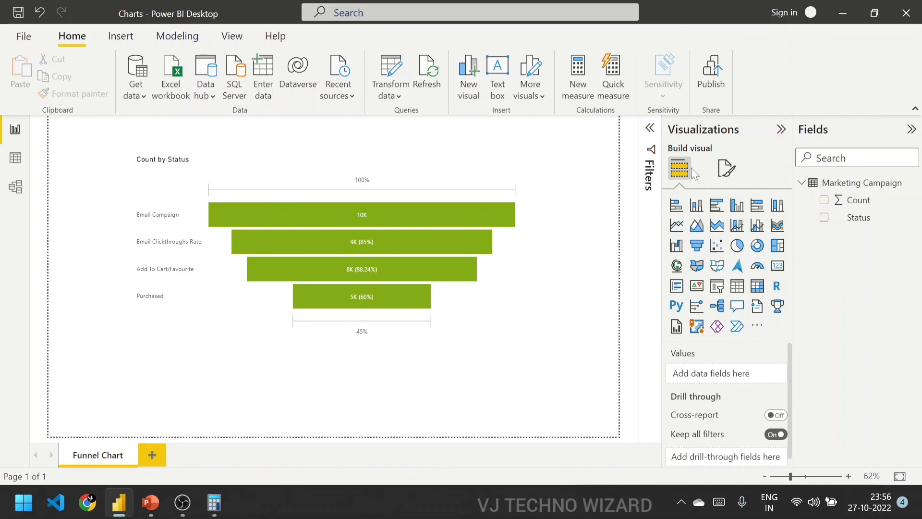